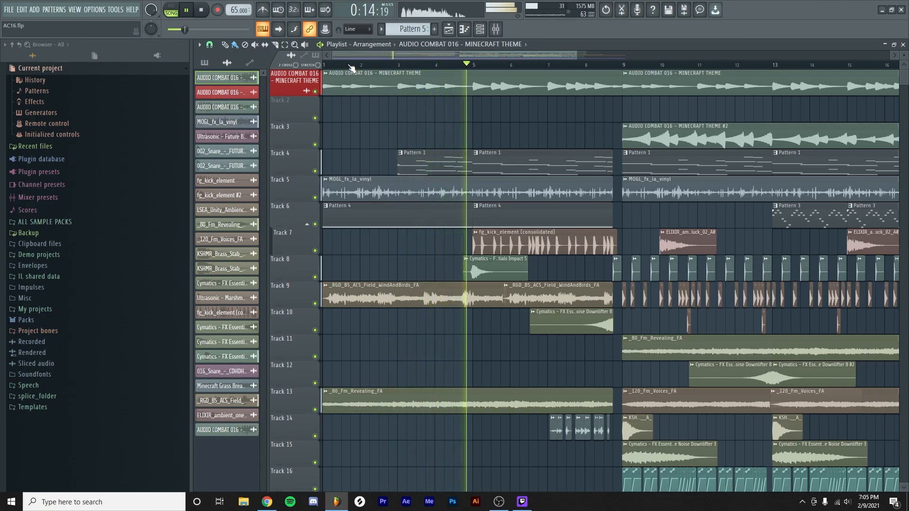
Step: Stop playback, solo the AUDIO COMBAT 016 - MINECRAFT THEME track, and play it from the start of the song
key("space")
scroll(383, 116, "up", 3)
scroll(381, 117, "down", 1)
scroll(380, 118, "up", 1)
scroll(381, 117, "up", 1)
right_click(314, 92)
scroll(328, 88, "up", 2)
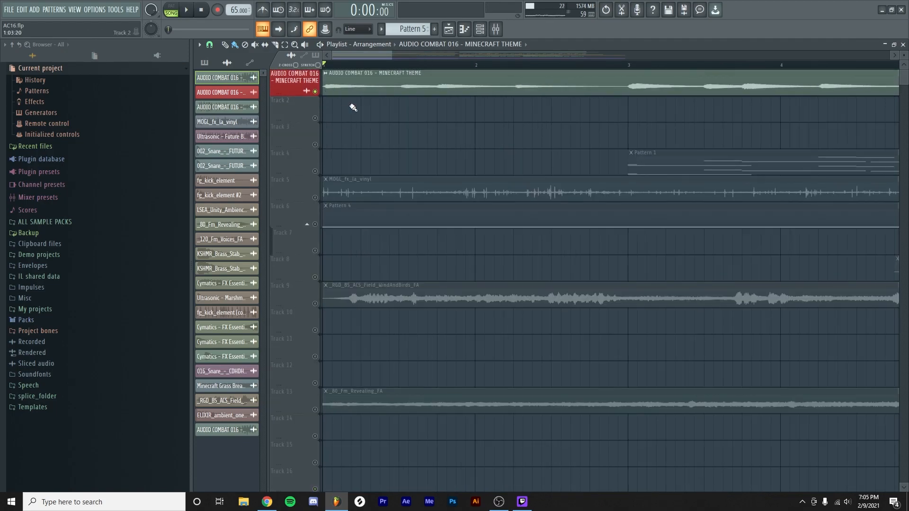
key("space")
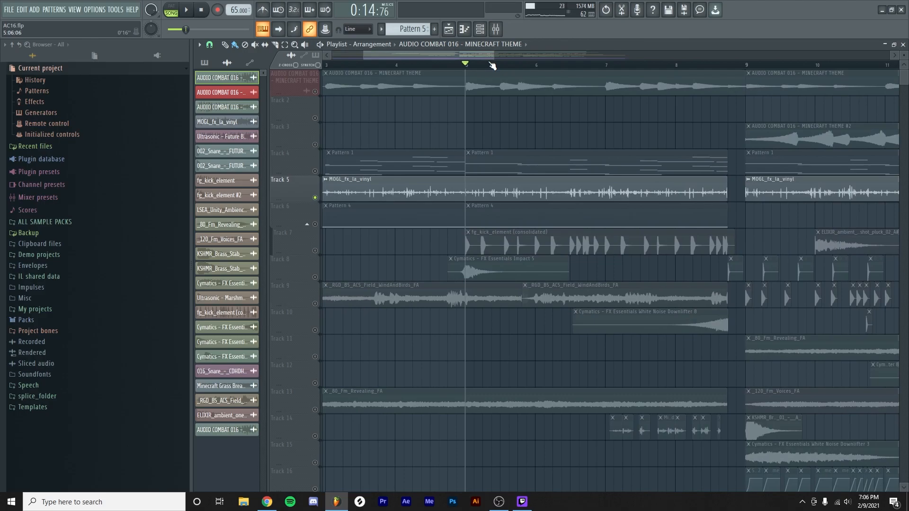
Step: Audition the MOGL_fx_la_vinyl track, the WindAndBirds field recording on Track 9, and Pattern 4 on Track 6, each soloed
key("space")
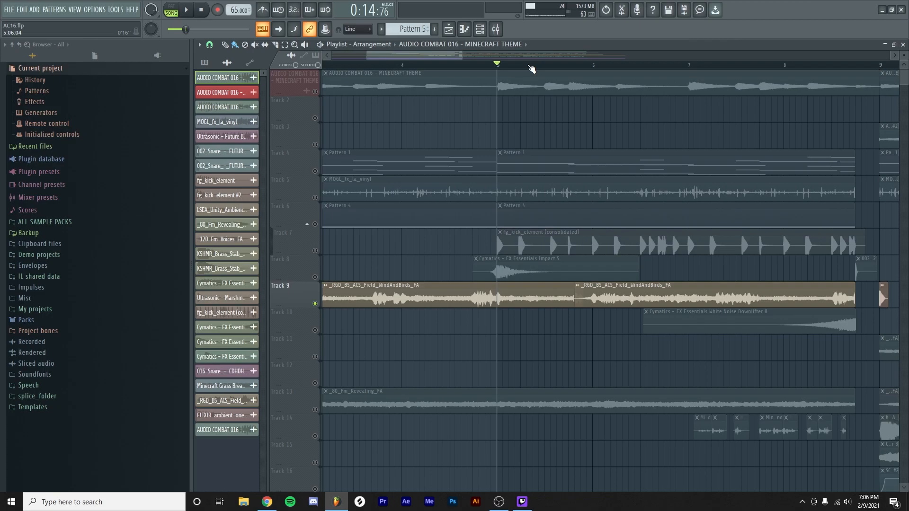
key("space")
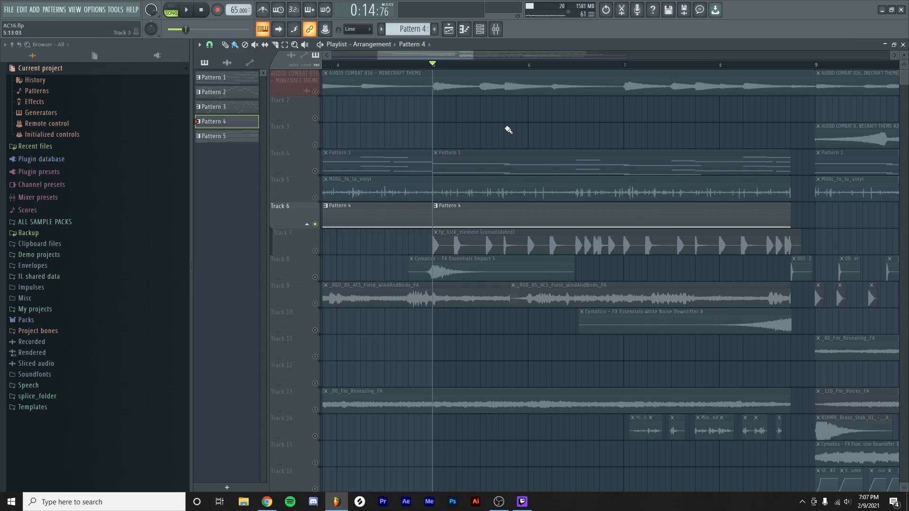
key("space")
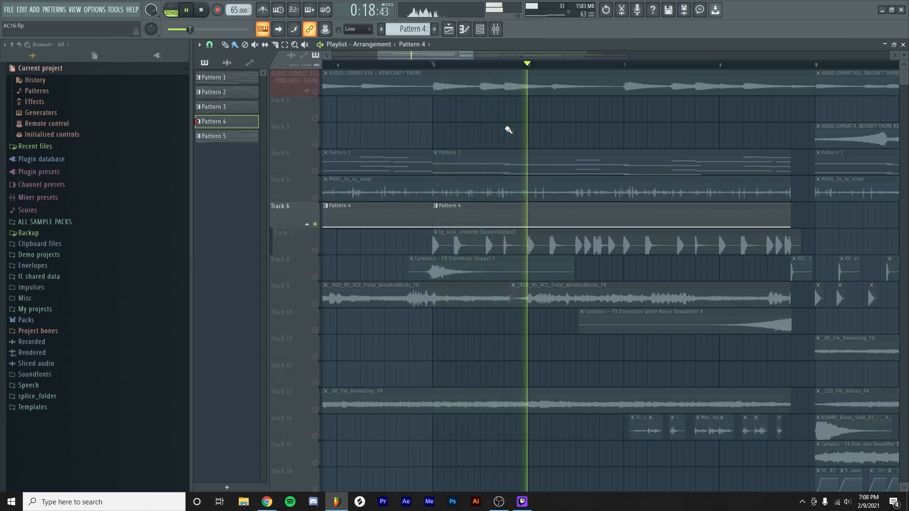
key("space")
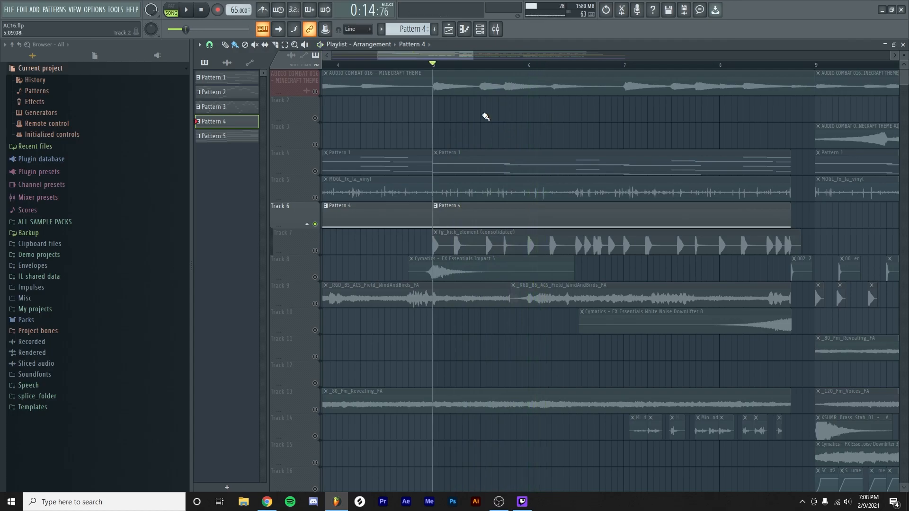
Step: Open the Granulizer of the MINECRAFT THEME #3 channel in Pattern 4 and play its sound
key("F6")
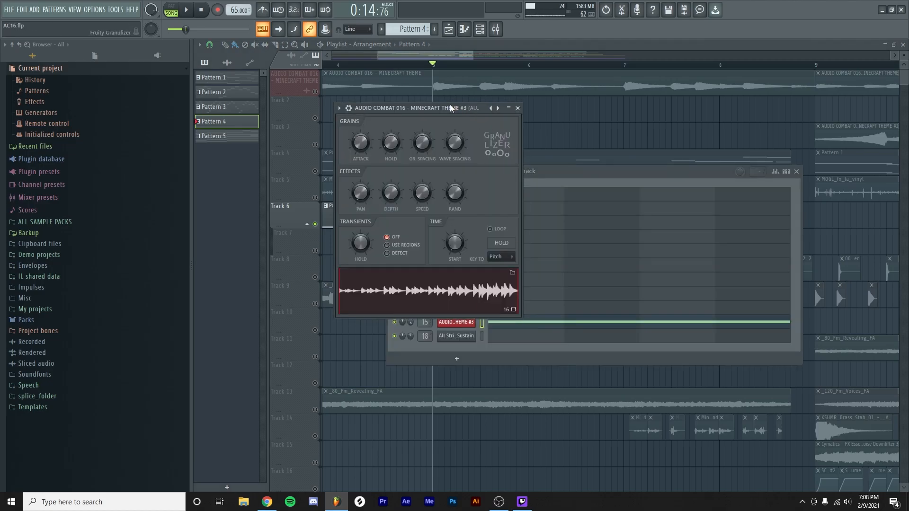
left_click_drag(450, 108, 463, 115)
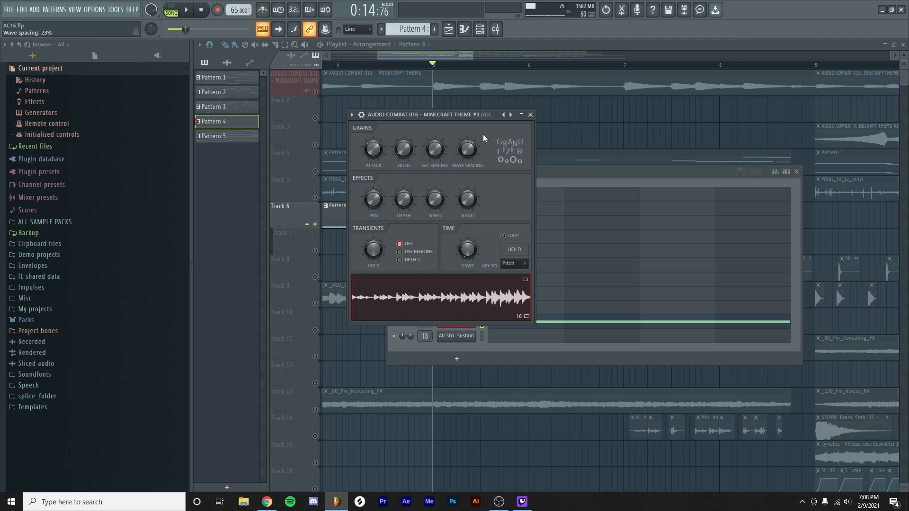
key("space")
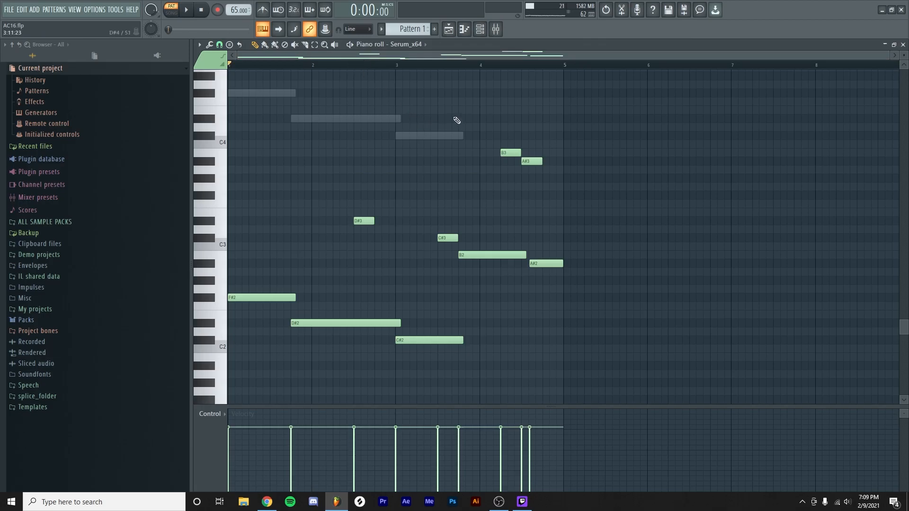
Step: Play the Serum notes of Pattern 1 in the piano roll and inspect Serum's effects settings
key("space")
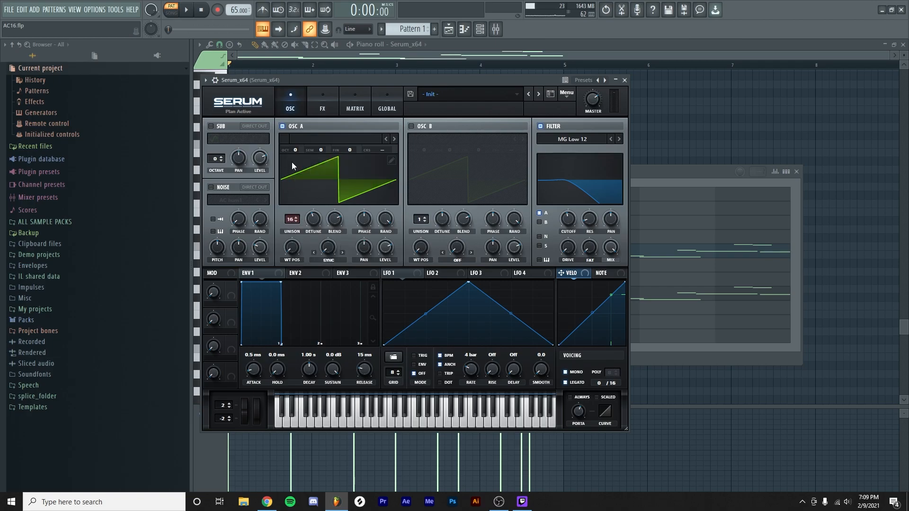
left_click(316, 102)
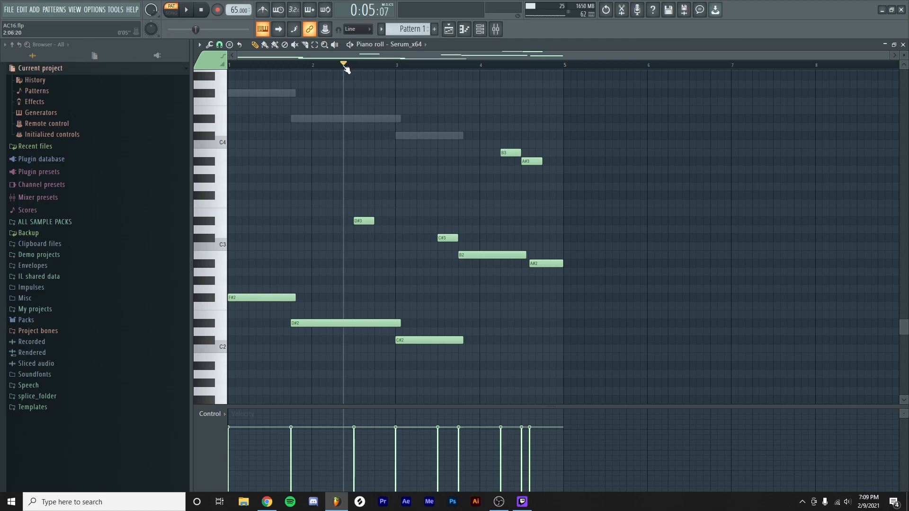
key("space")
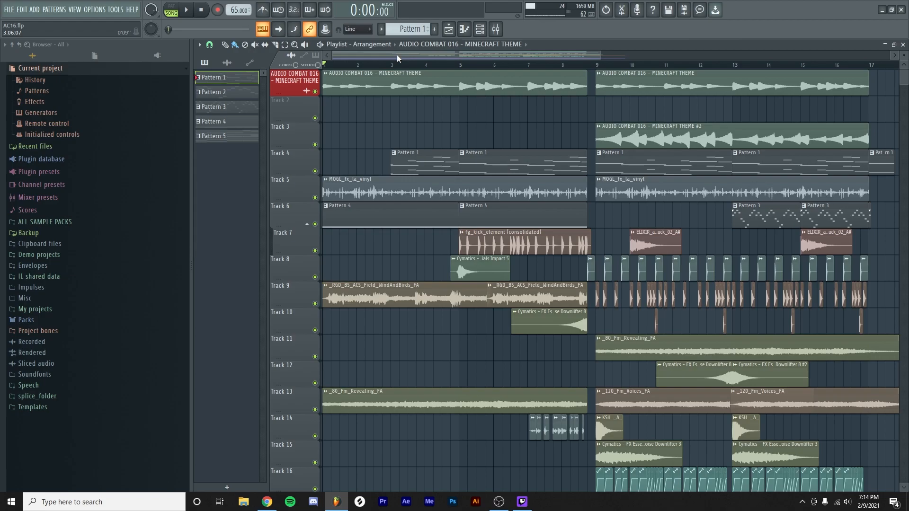
Step: Play the full arrangement from the start and audition the soloed impact, kick, mining-sound and snare tracks
key("space")
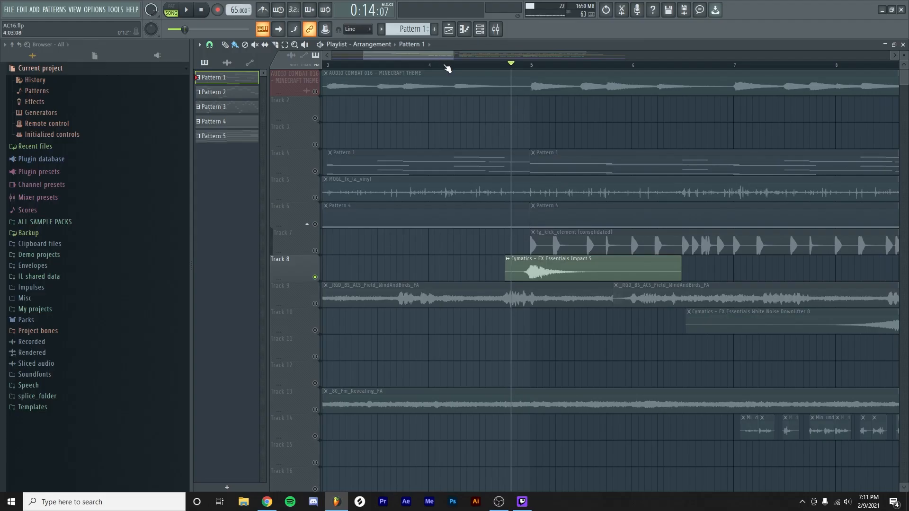
key("space")
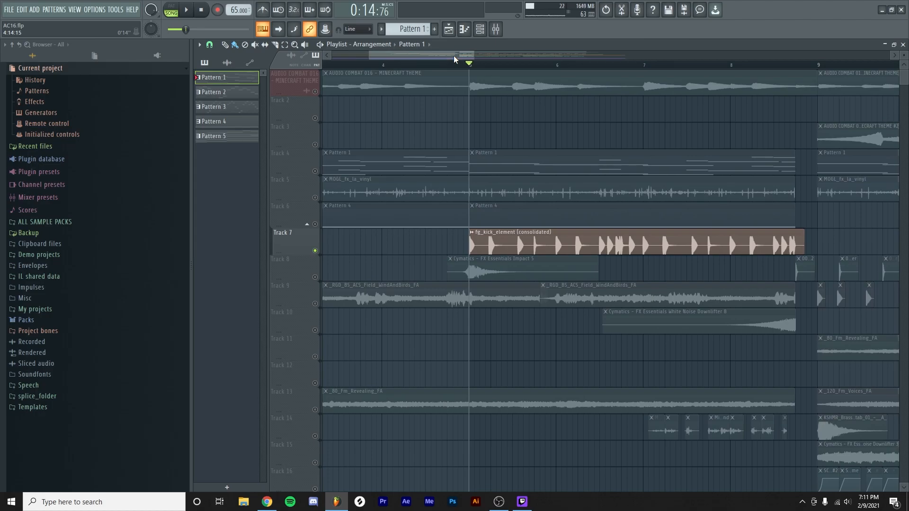
key("space")
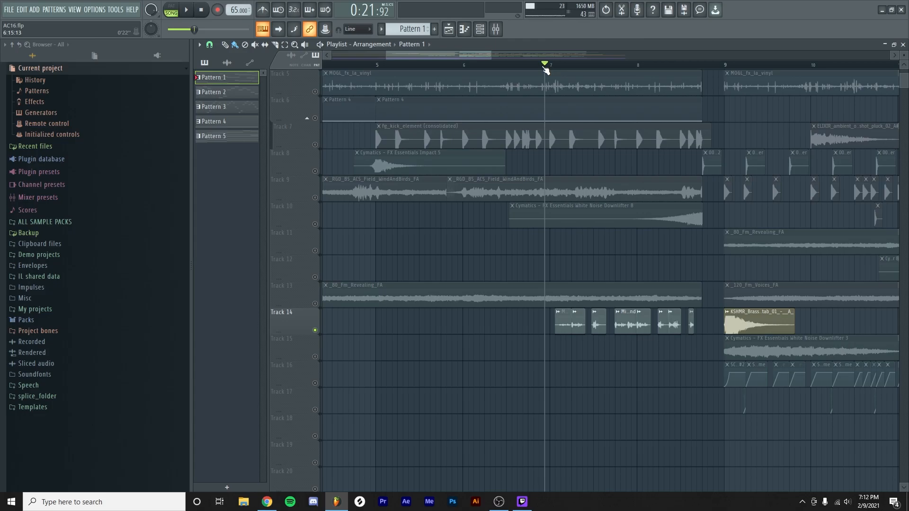
key("space")
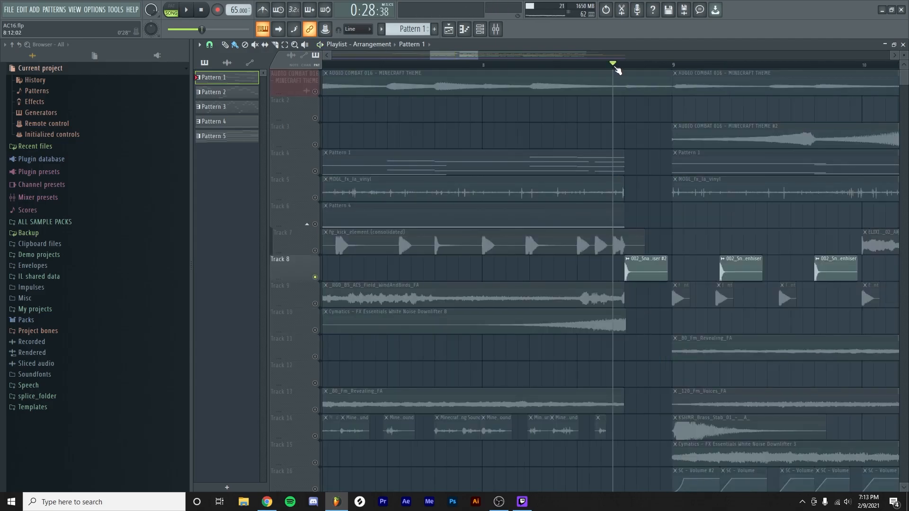
key("space")
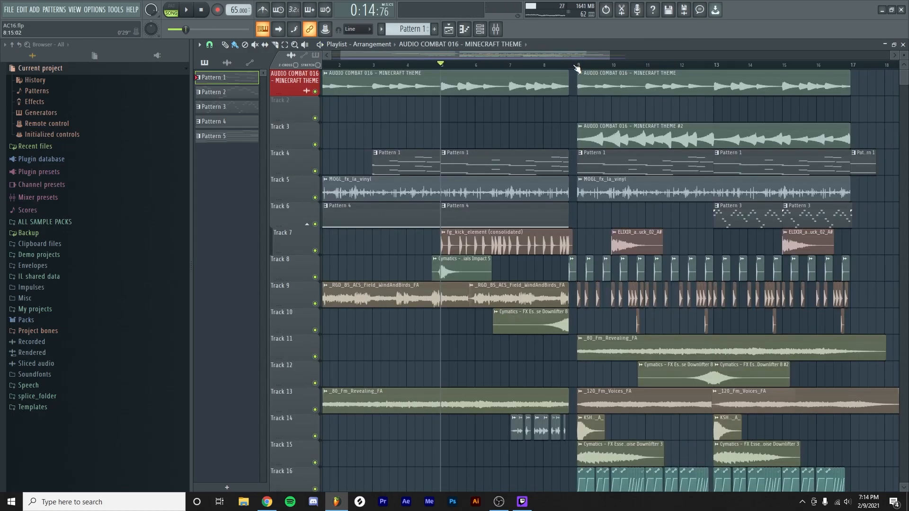
Step: Play the full arrangement from bar 5 and the soloed MINECRAFT THEME track from bar 9
key("space")
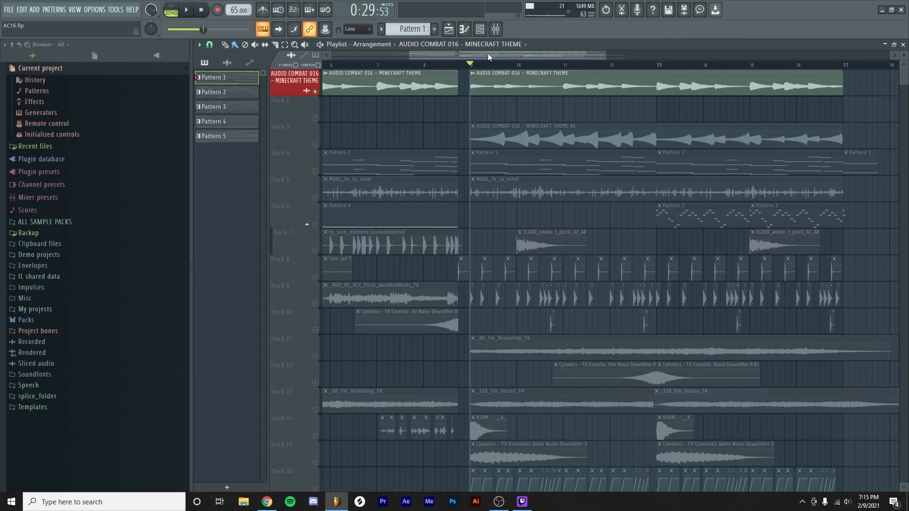
key("space")
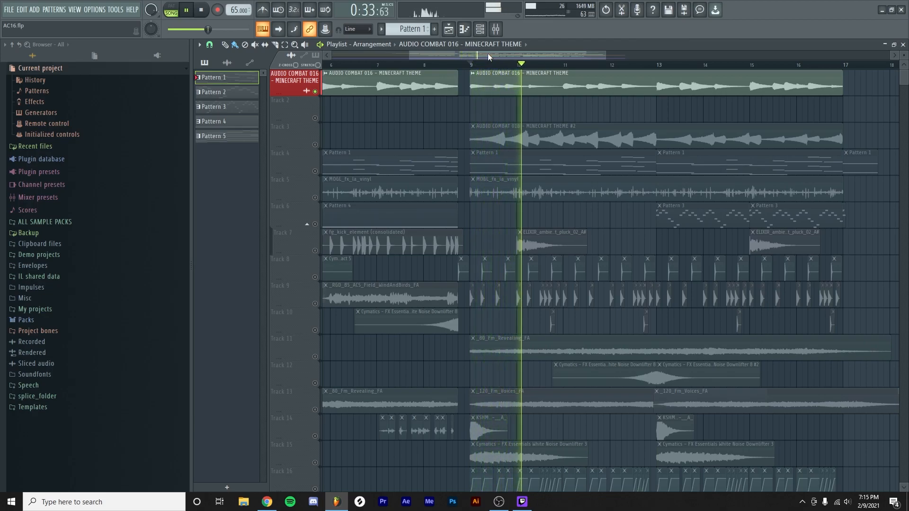
key("space")
Step: Show the mixer and compare the MINECRAFT THEME insert with its effects disabled and enabled
key("F9")
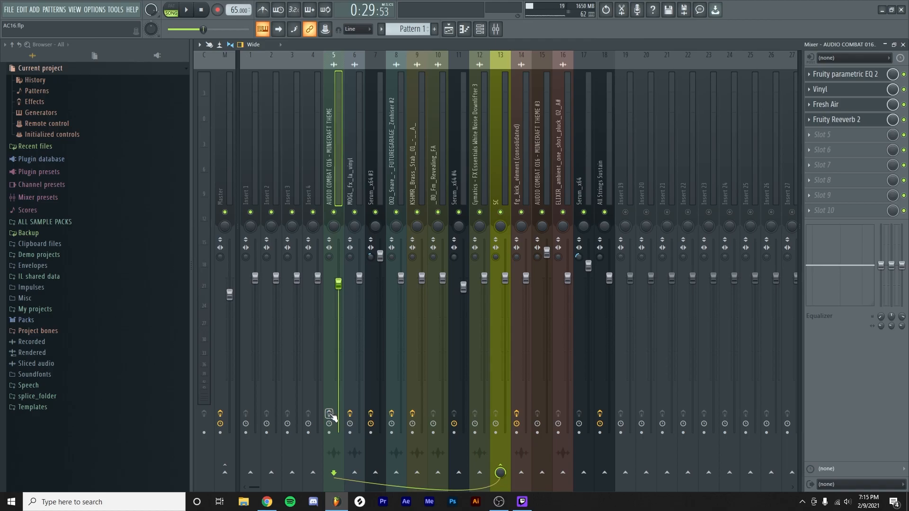
key("space")
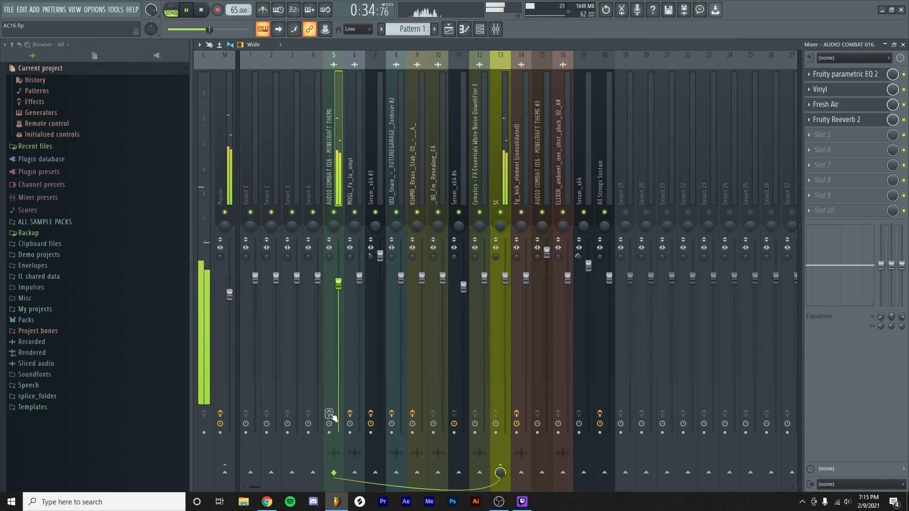
key("space")
key("space")
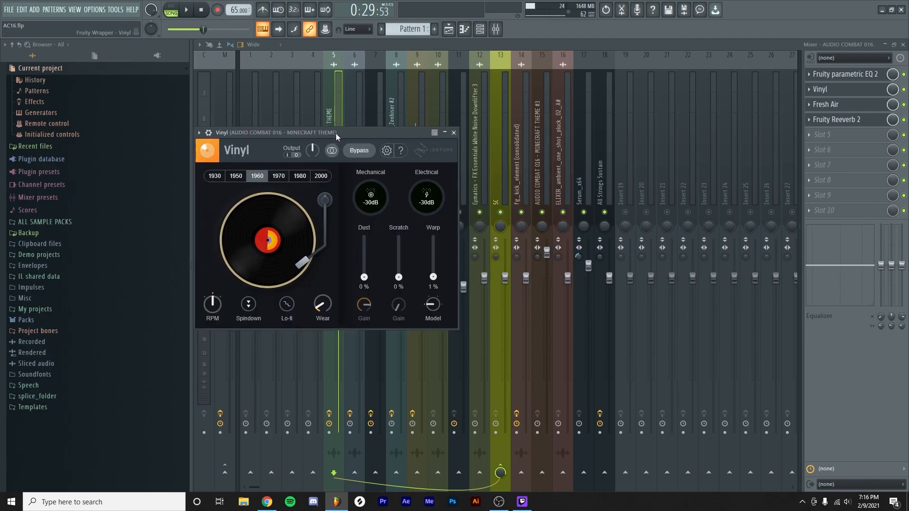
Step: Move the Vinyl effect window clear of the theme's mixer strip and play the theme through the 1960 setting
left_click_drag(339, 132, 396, 141)
key("space")
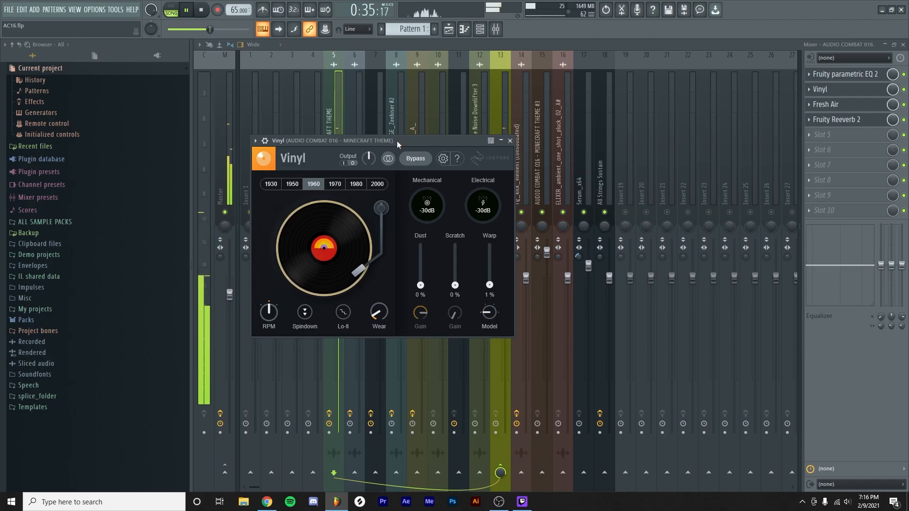
key("space")
Step: Compare Vinyl's 2000, 1980, 1970, 1960, 1950 and 1930 year settings while playing the theme
left_click(377, 184)
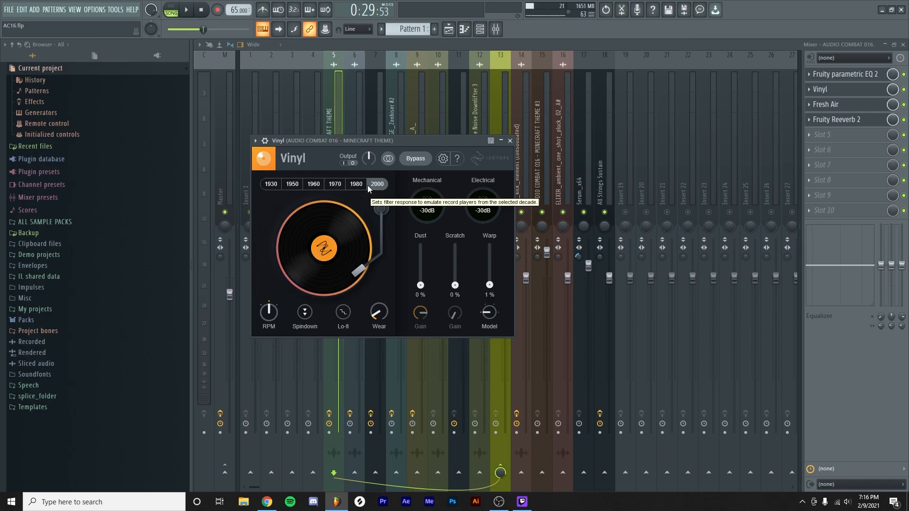
key("space")
left_click(356, 183)
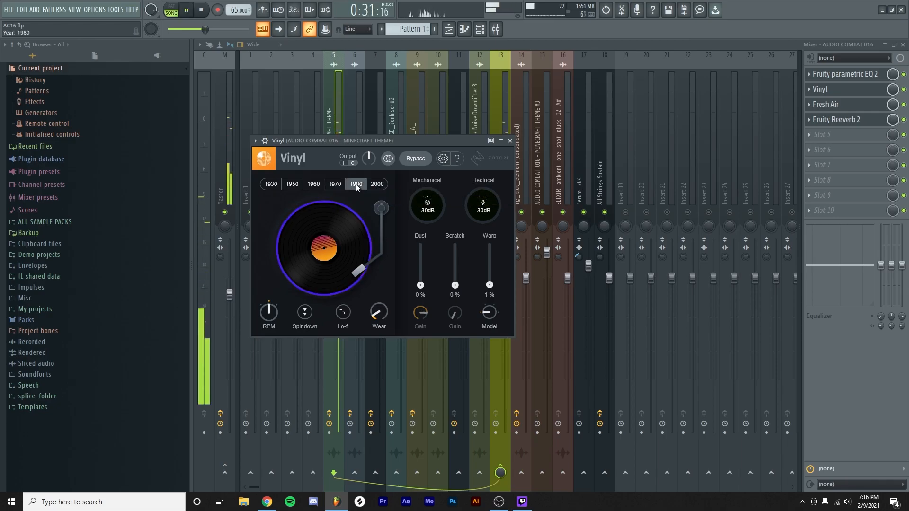
left_click(334, 183)
left_click(310, 186)
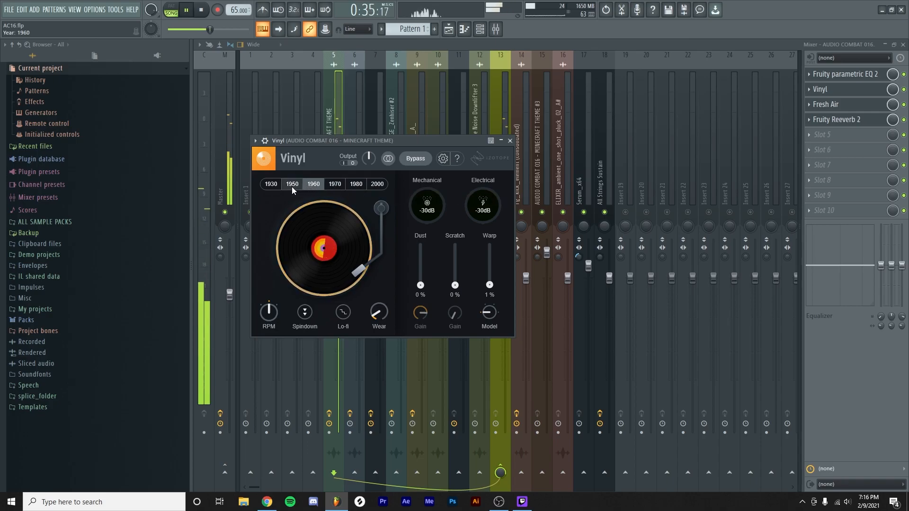
left_click(291, 186)
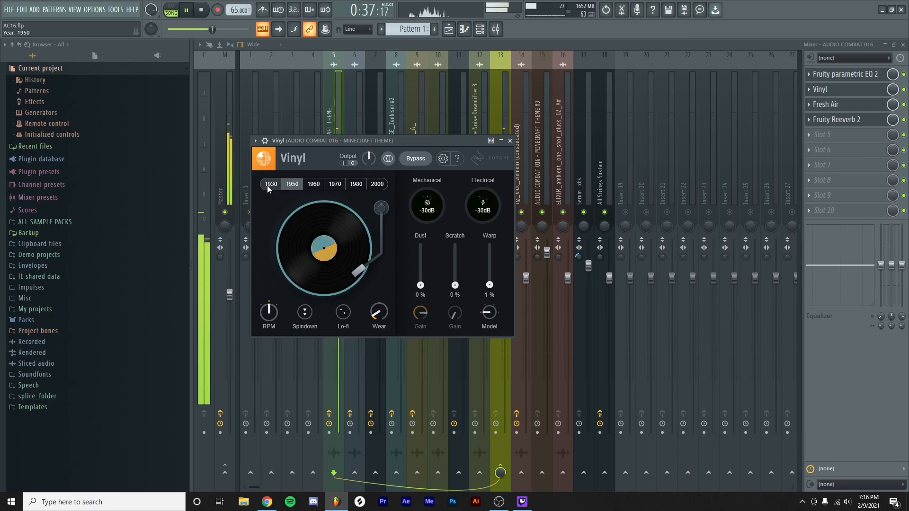
left_click(268, 185)
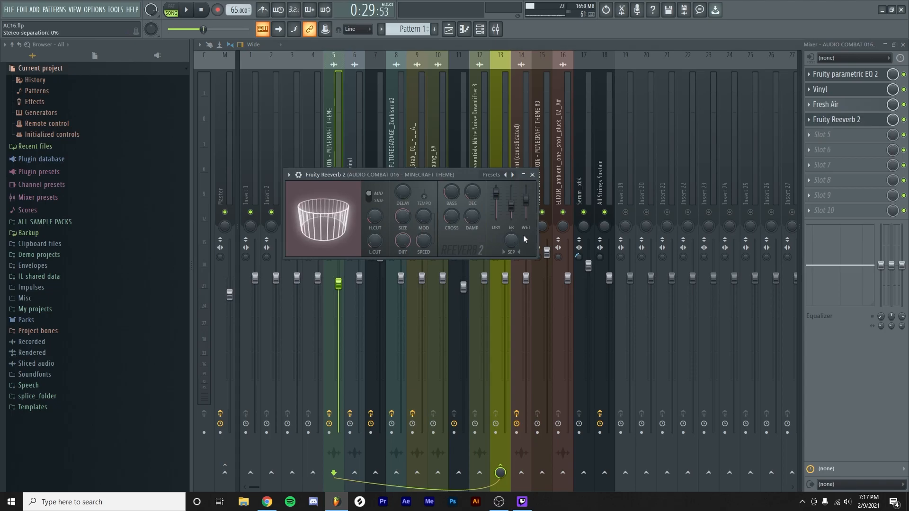
Step: Return to the playlist and play MINECRAFT THEME #2 from bar 9, first soloed and again together with the original theme track
left_click(494, 30)
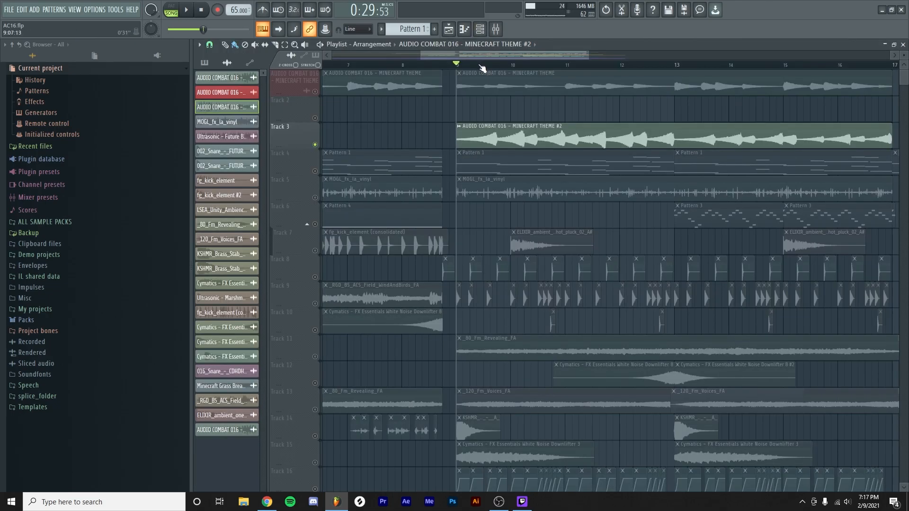
key("space")
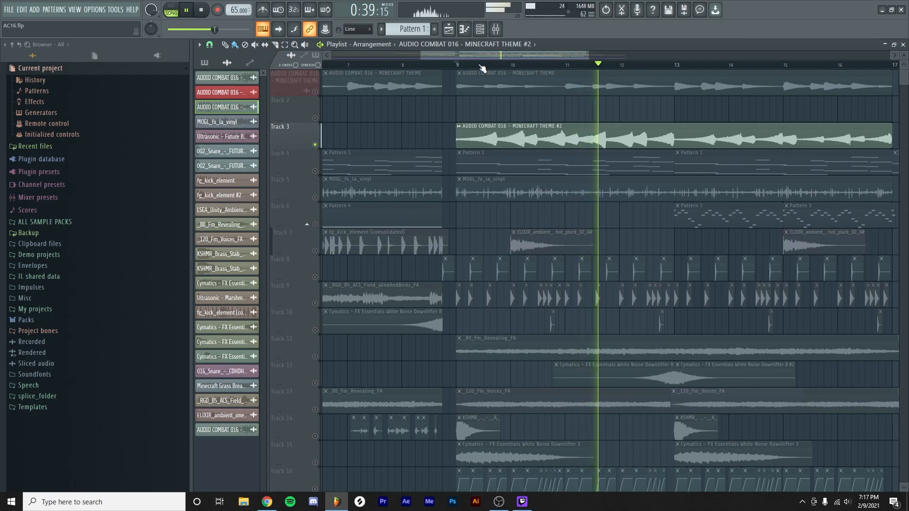
key("space")
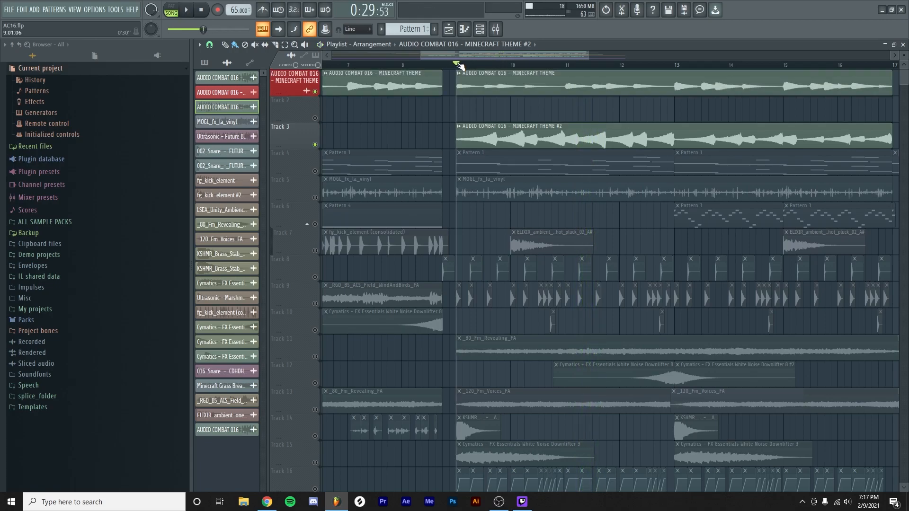
key("space")
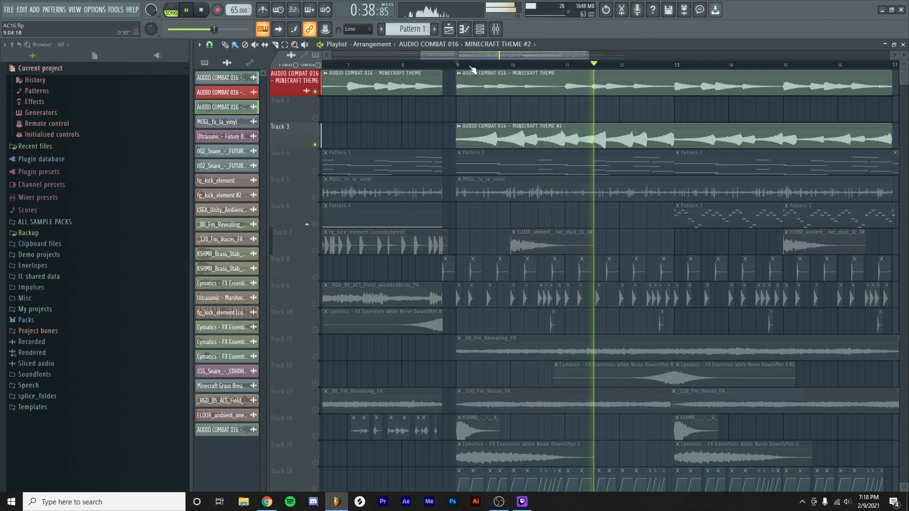
key("space")
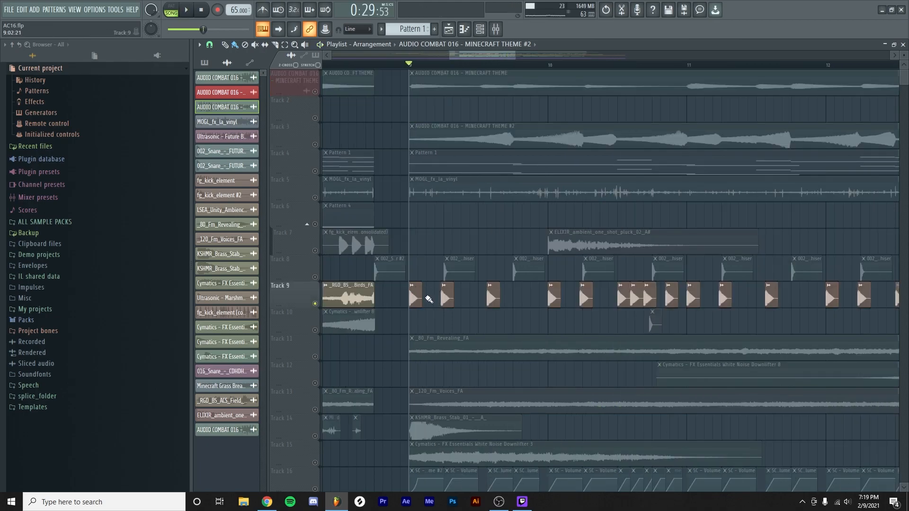
Step: Audition the drum hits on Track 9 and the snares on Track 8 from bar 9, each soloed
key("space")
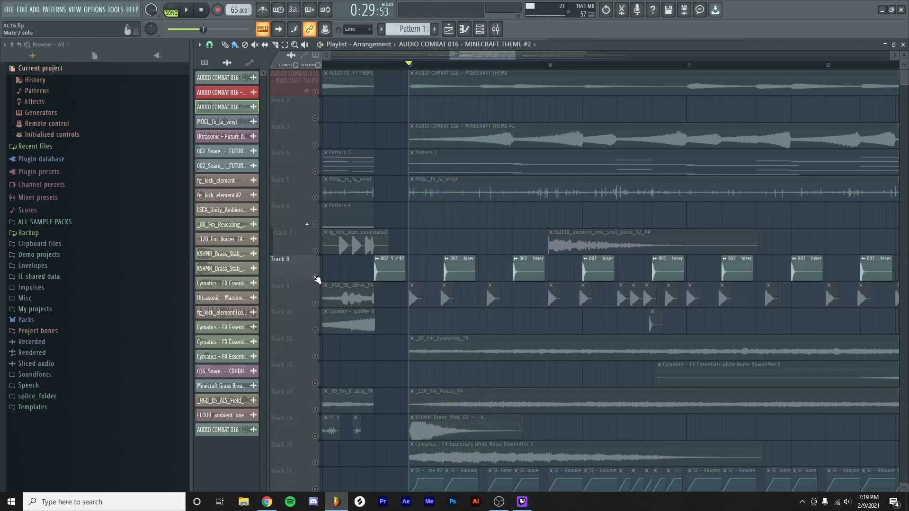
key("space")
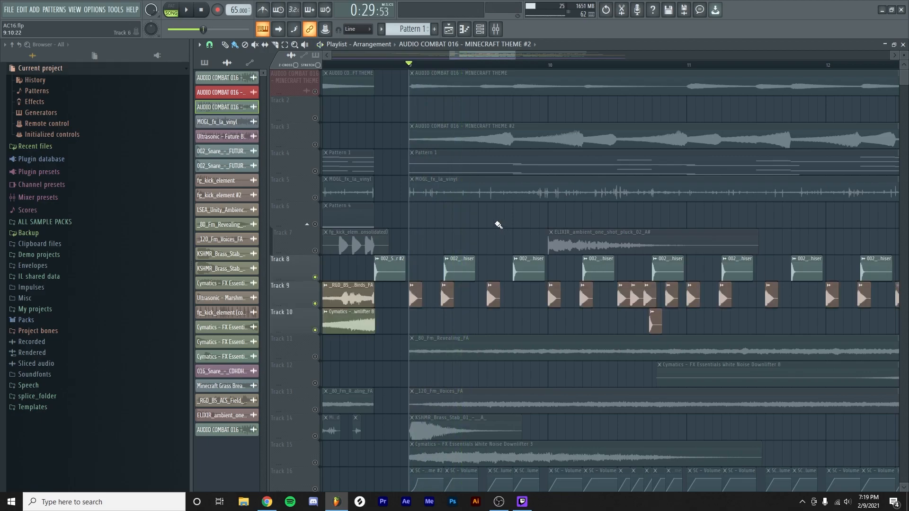
Step: Play the snares and drum hits on Tracks 8, 9 and 10 together from bar 9, and open the snare's Fruity Reeverb 2 in the mixer
key("space")
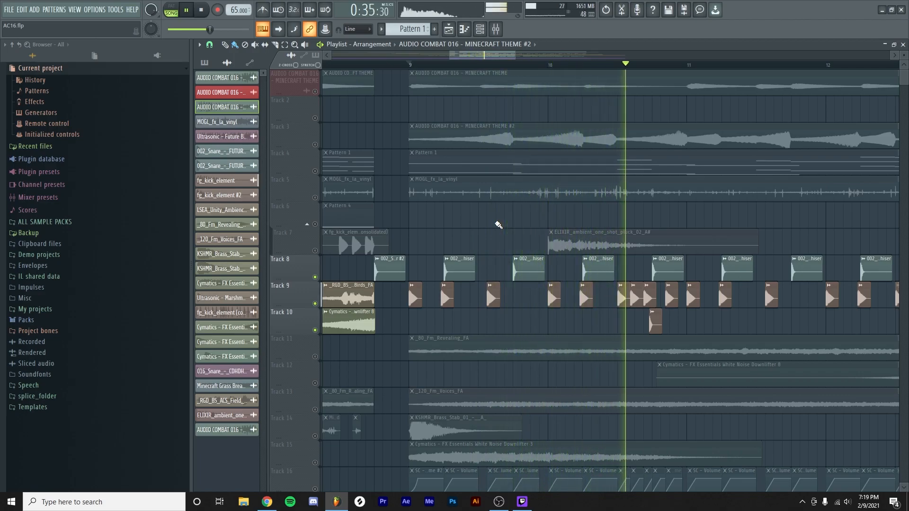
key("space")
key("F9")
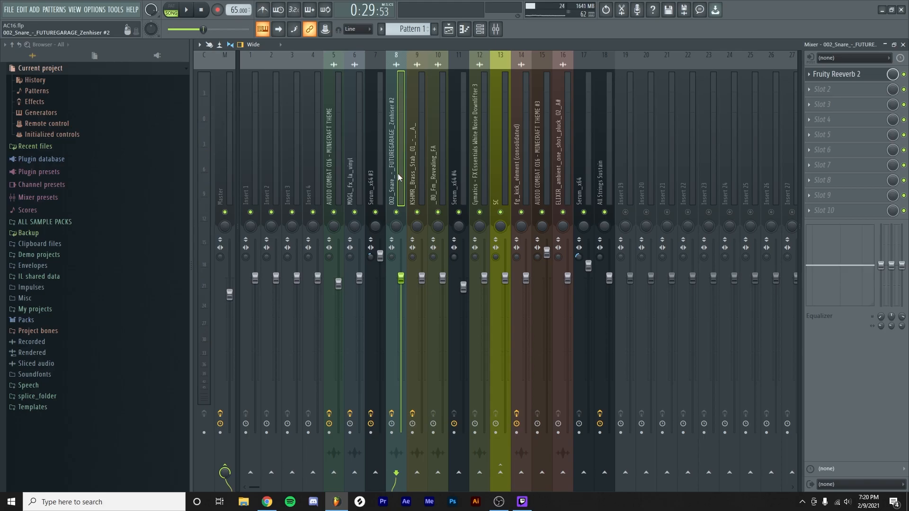
left_click(860, 75)
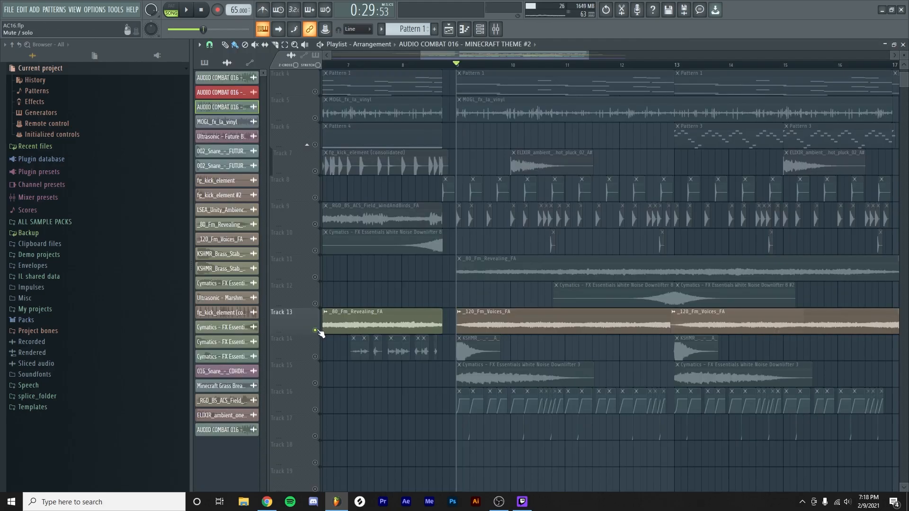
Step: Audition the soloed ambience on Tracks 13 and 11, and the Track 14 brass stab with Track 16's volume automation enabled, from bar 9
key("space")
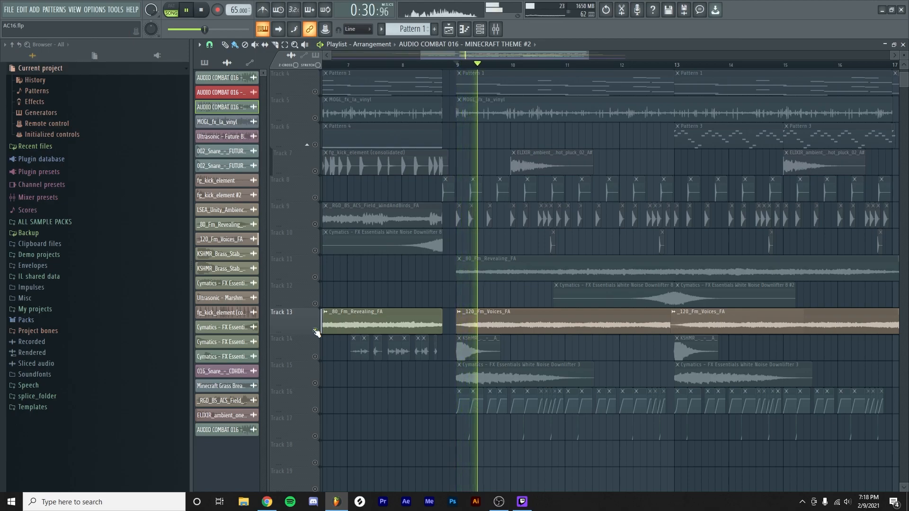
left_click(315, 276, "ctrl")
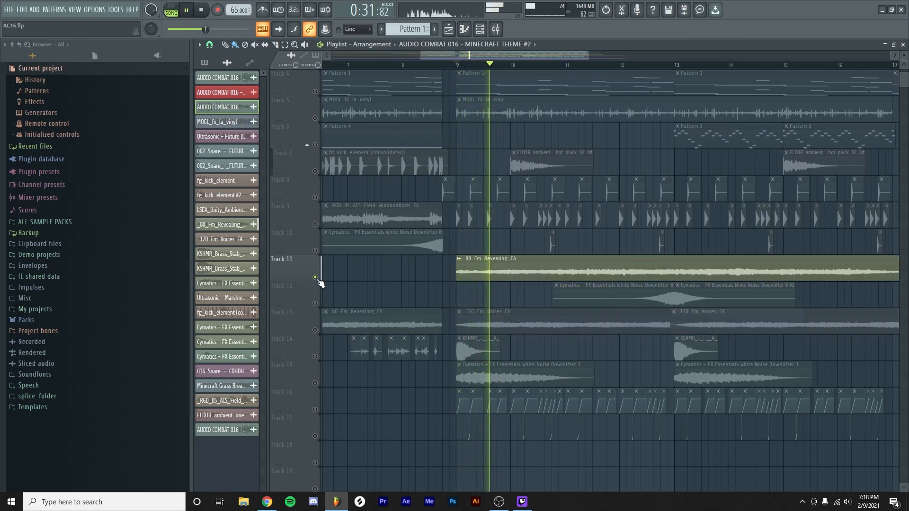
left_click(315, 356, "ctrl")
left_click(315, 410)
key("space")
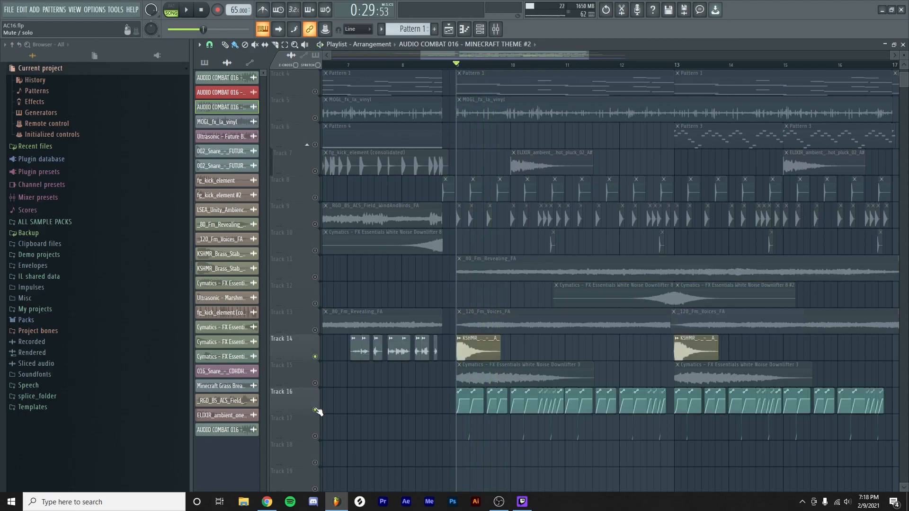
key("space")
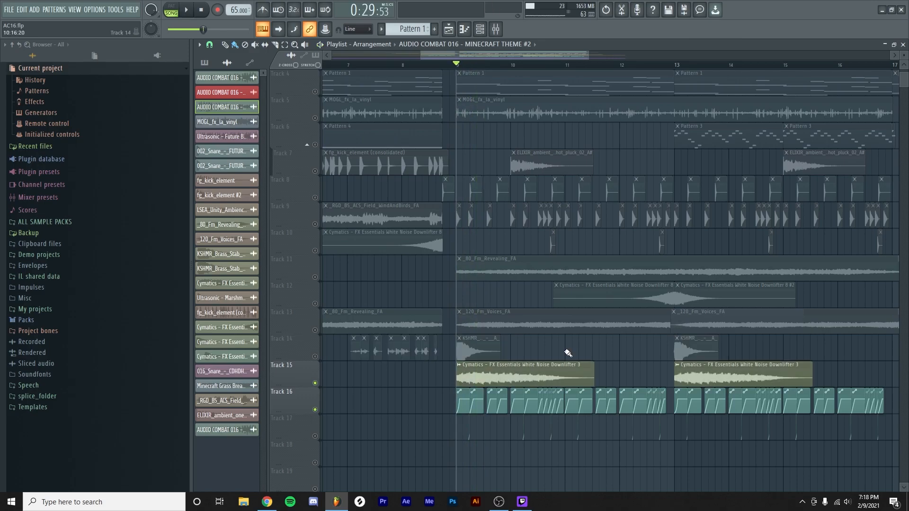
Step: Audition the white noise effects on Tracks 15 and 12 and the ELIXIR ambient pluck on Track 7
key("space")
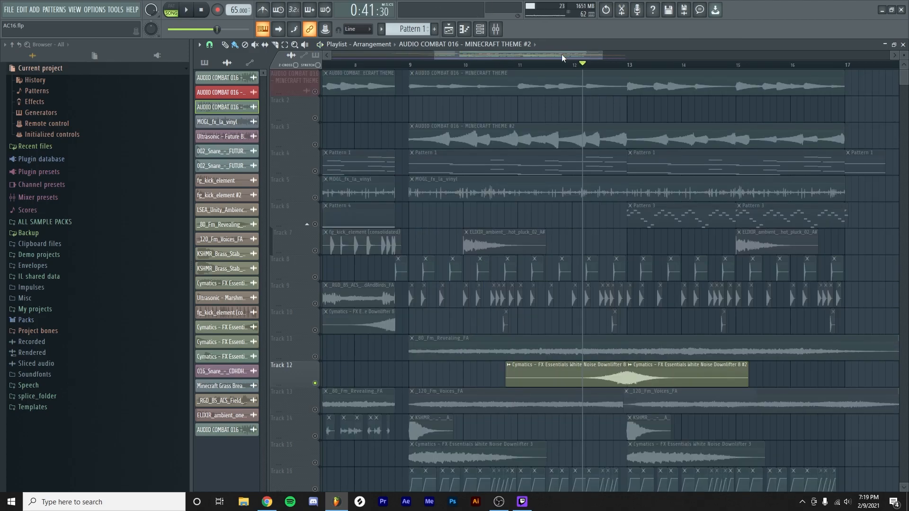
key("space")
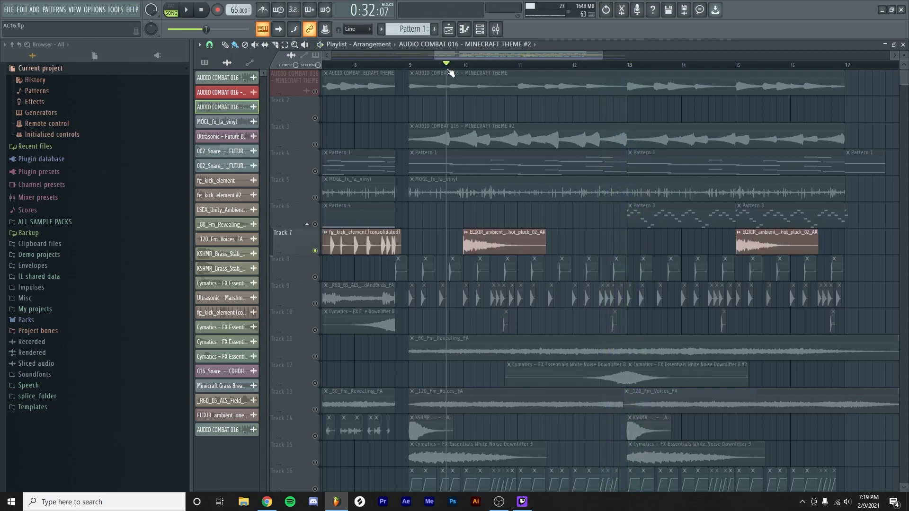
key("space")
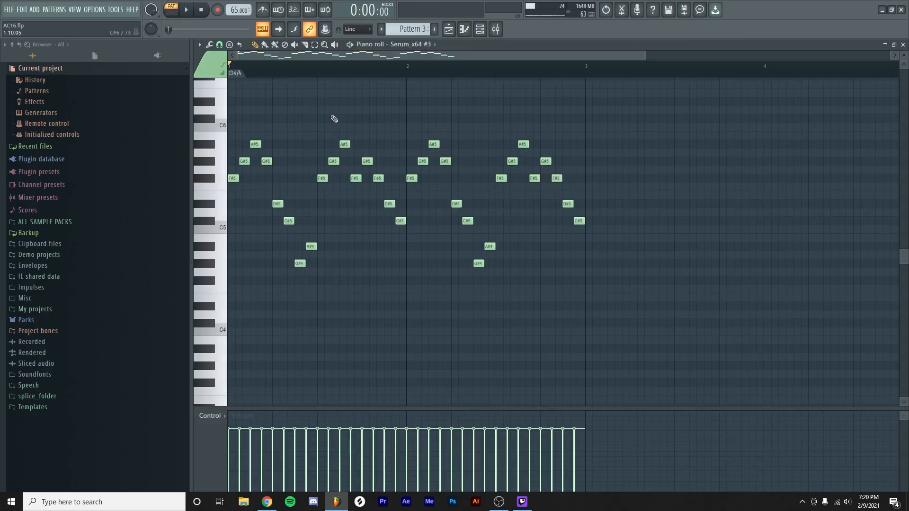
Step: Play Pattern 3's Serum melody and Pattern 5's All Strings Sustain chords in the piano roll
key("space")
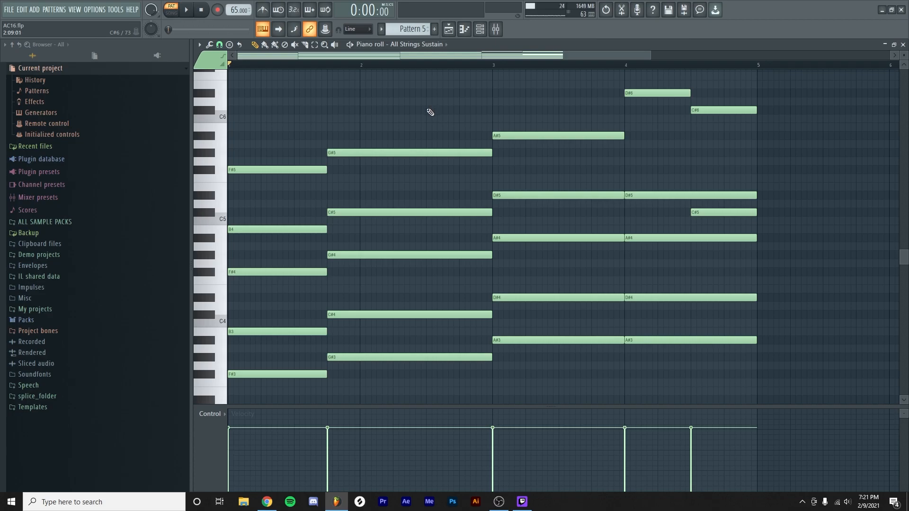
key("space")
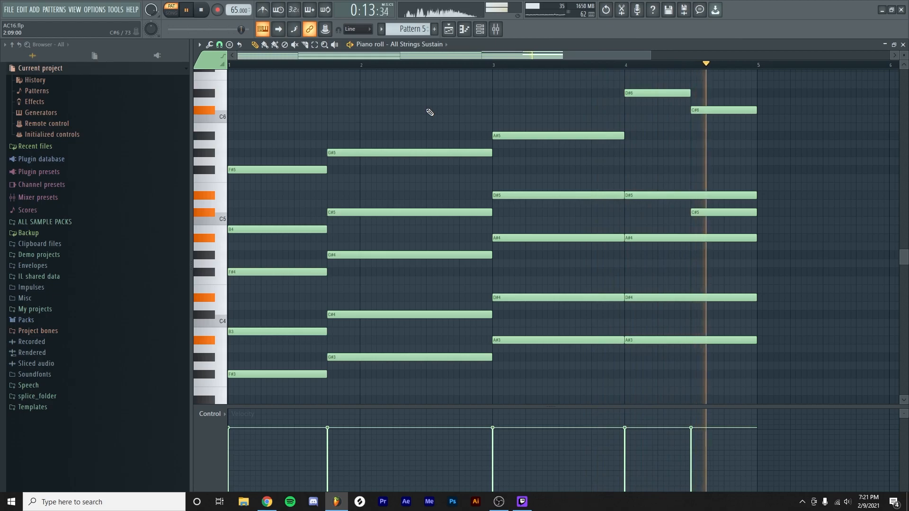
key("space")
Step: Return to the playlist in song mode and examine the SC volume automation clips on Tracks 16 and 17 around bar 13
key("F5")
key("l")
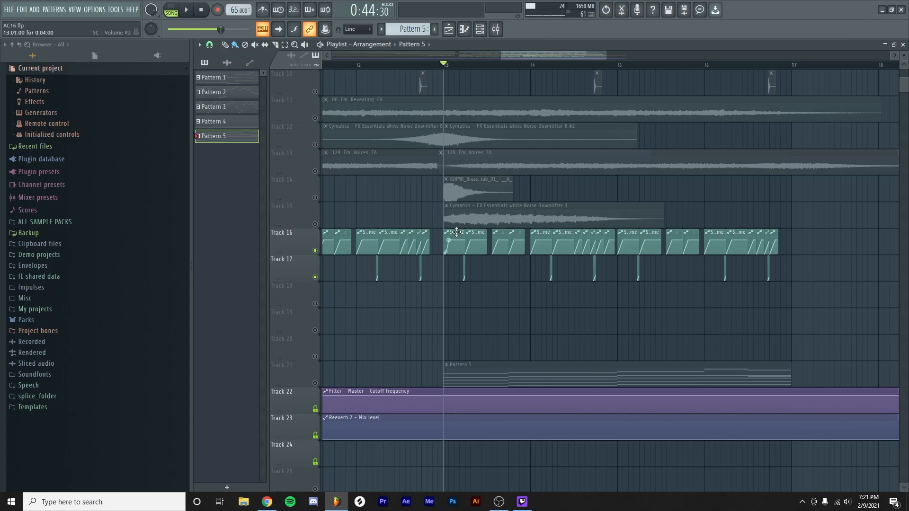
scroll(553, 253, "up", 2)
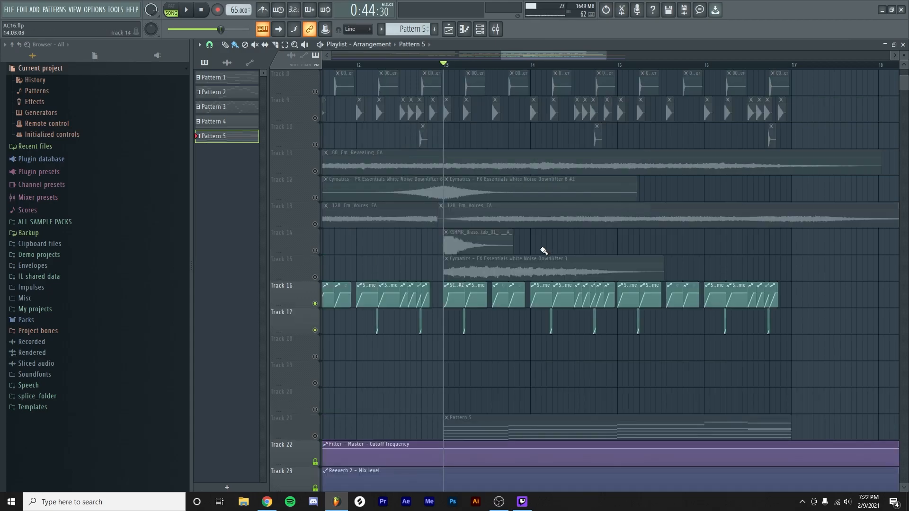